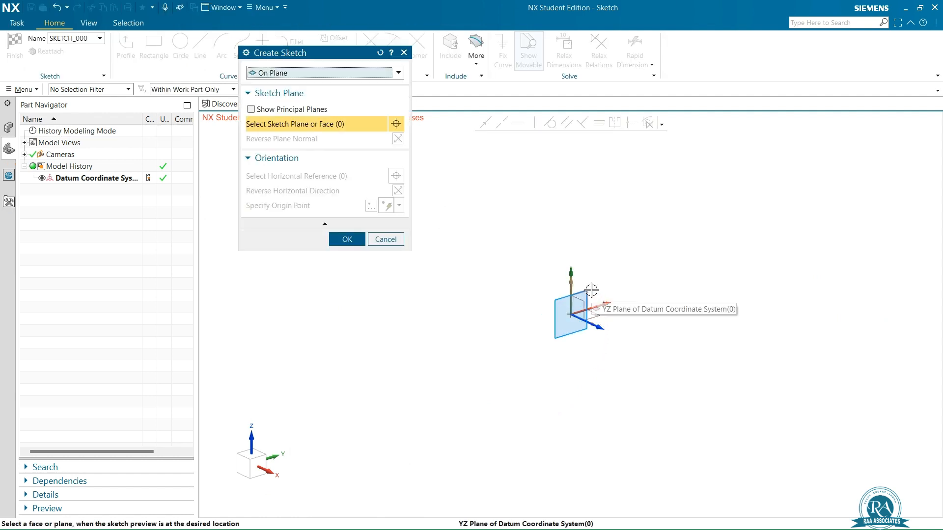
- Create a sketch on the datum YZ plane and start a profile on the horizontal axis at XC 10, YC 0
click(591, 290)
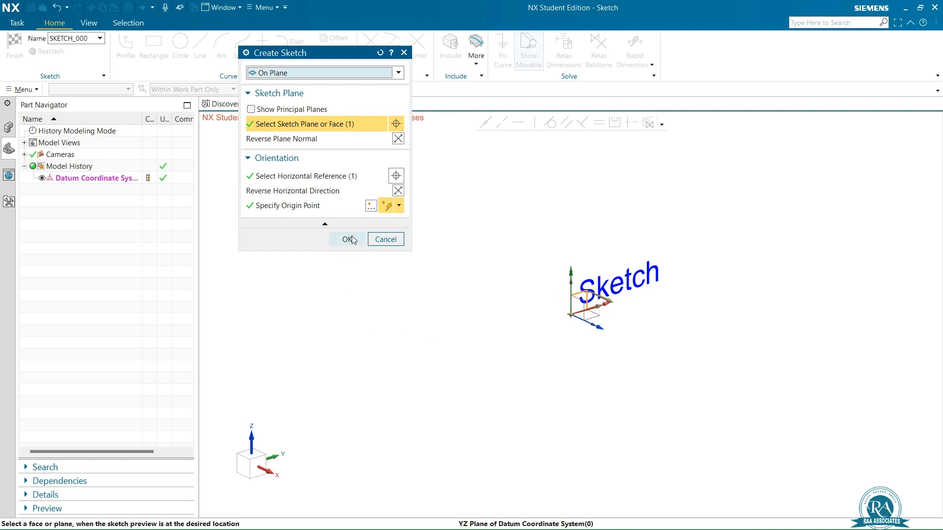
click(350, 239)
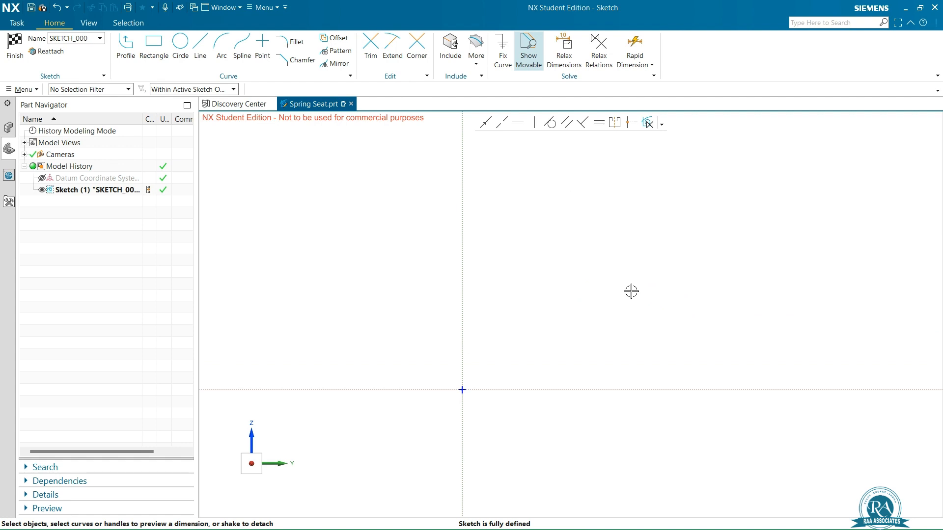
click(126, 44)
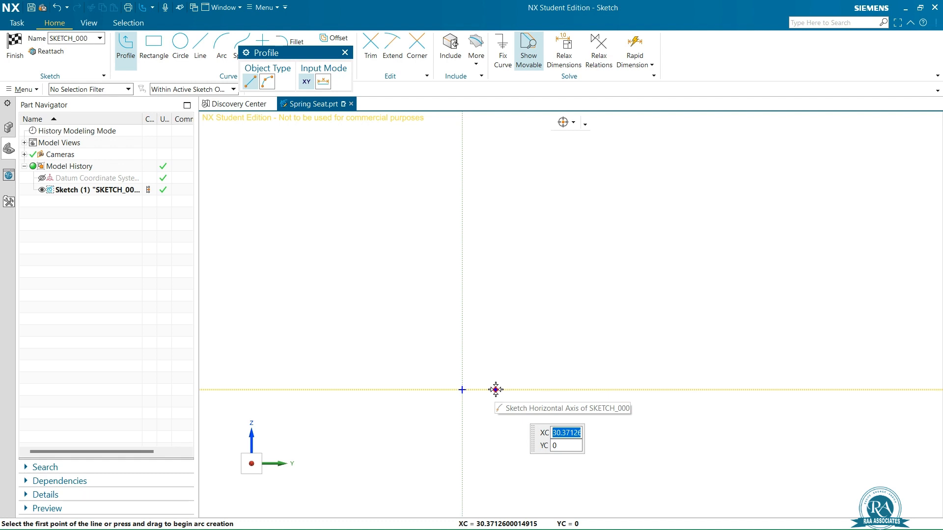
text(10)
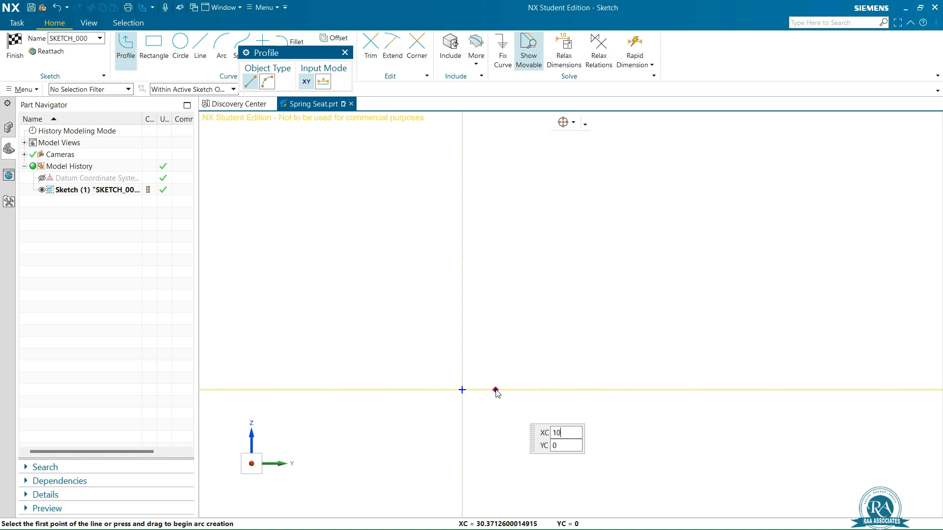
key(Tab)
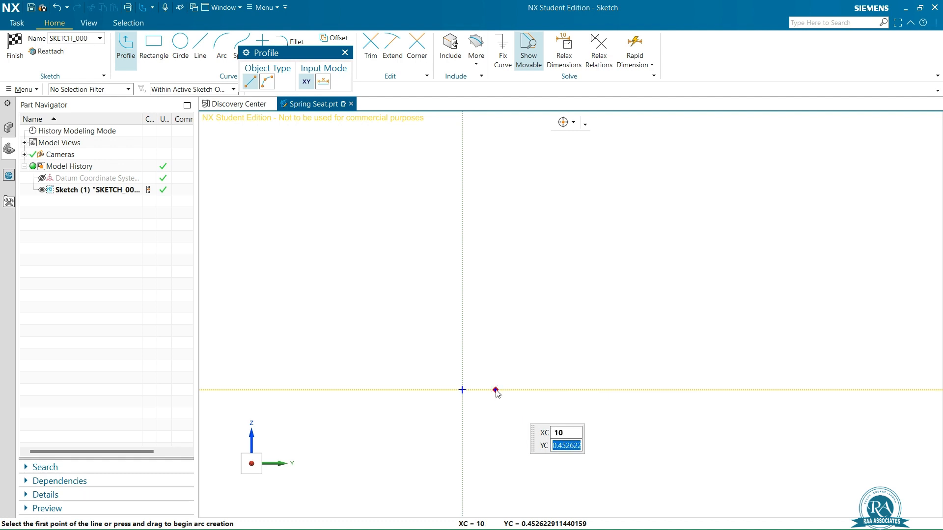
text(0)
key(Return)
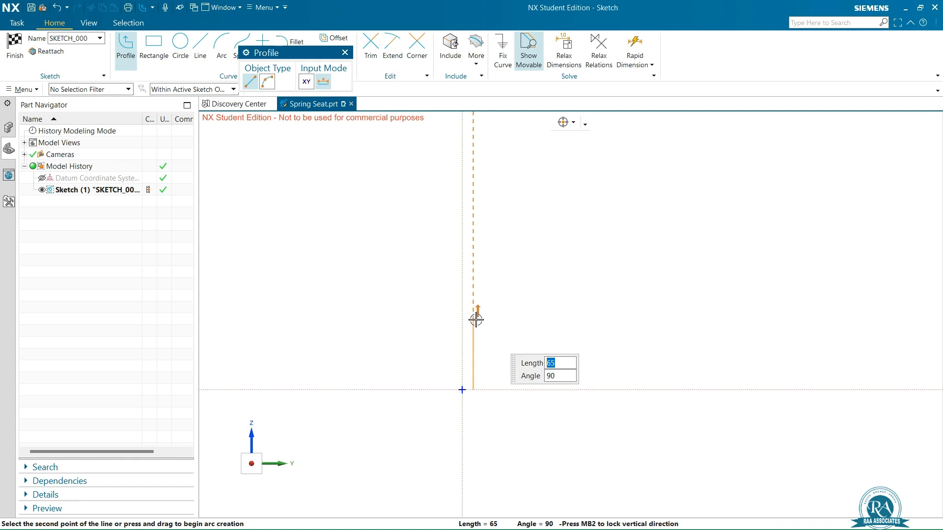
- Draw the first two profile lines, 19 mm vertically upward and 10 mm horizontally outward from the vertical axis
text(19)
key(Return)
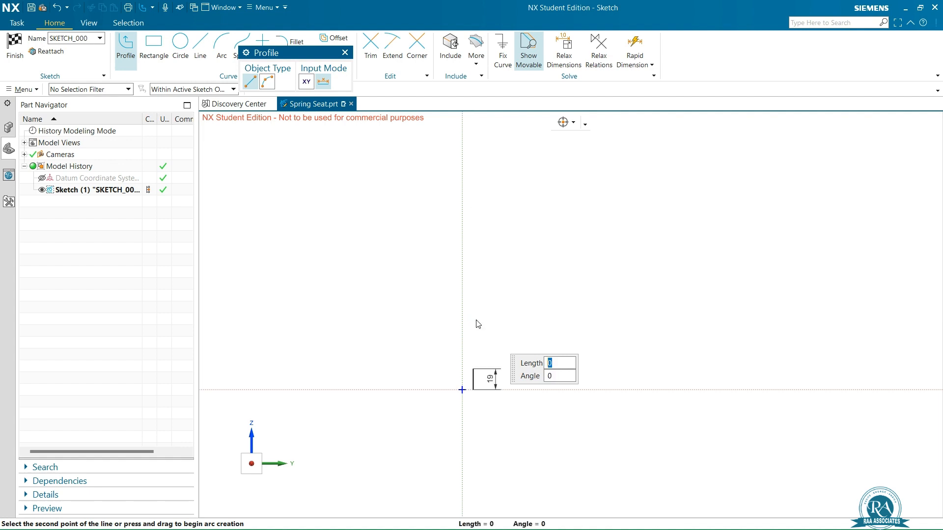
scroll(517, 322, up, 4)
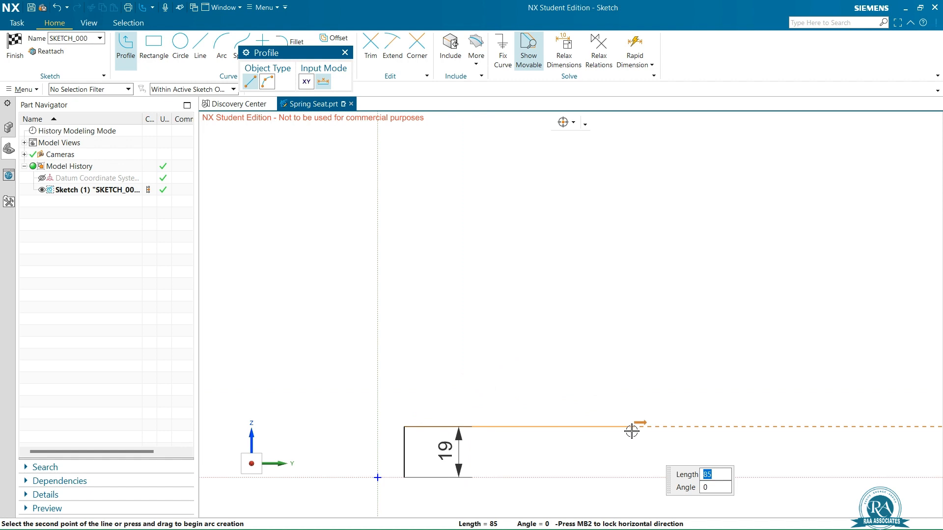
text(10)
key(Return)
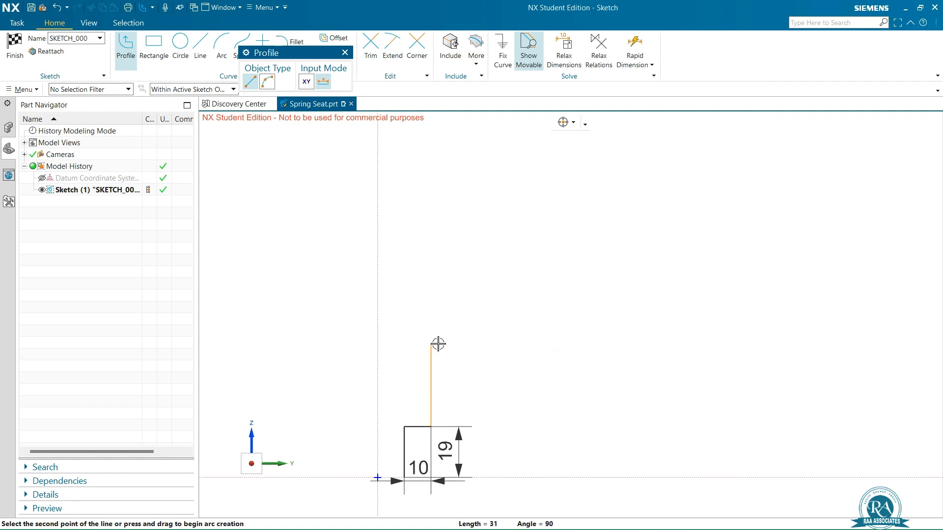
- Continue the profile with a 5 mm vertical line upward at 90° and an 8 mm horizontal line outward
mouse_move(438, 345)
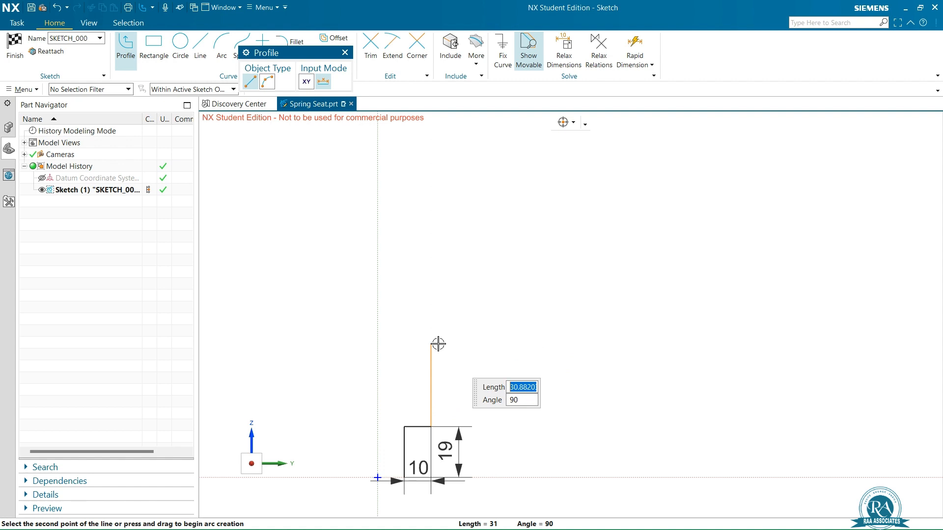
text(5)
key(Tab)
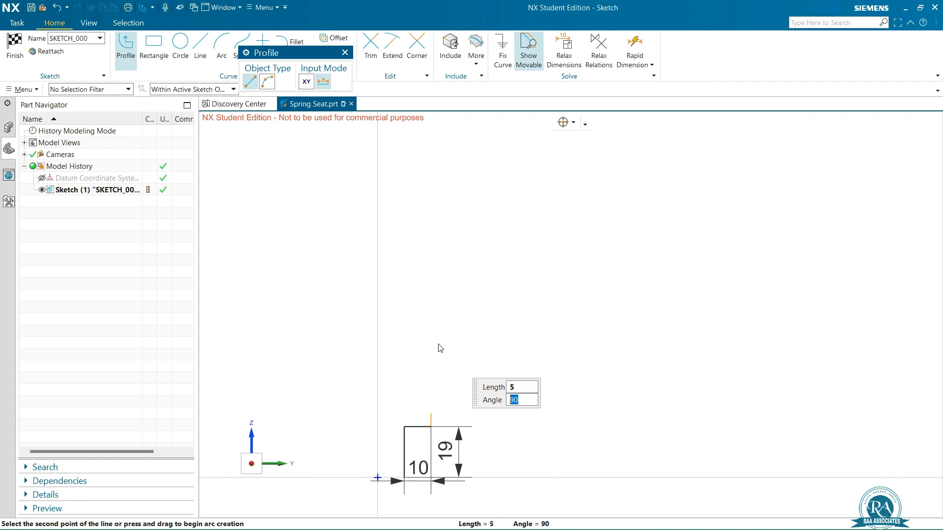
key(Return)
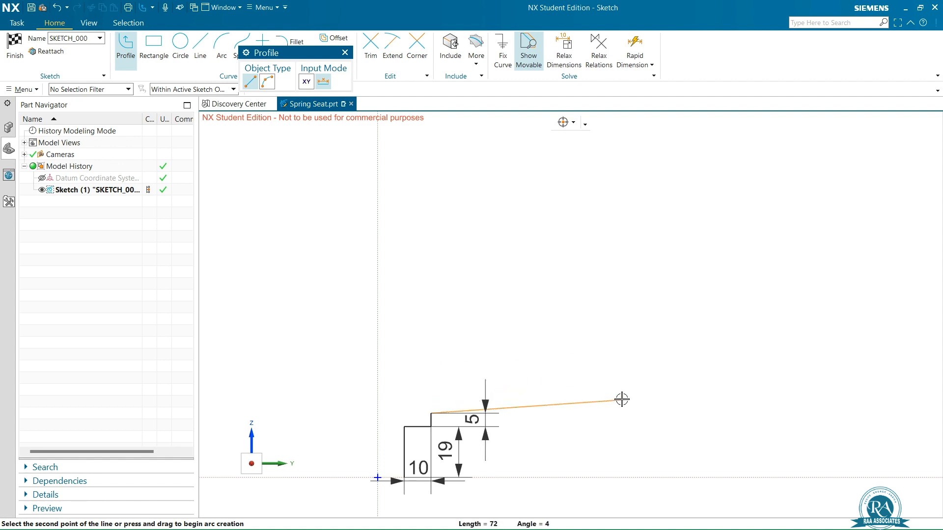
mouse_move(630, 413)
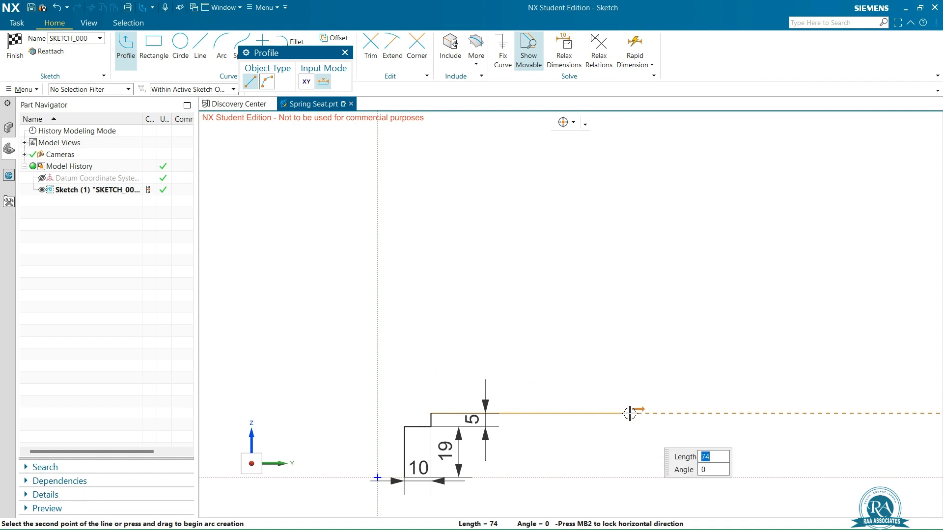
text(8)
key(Return)
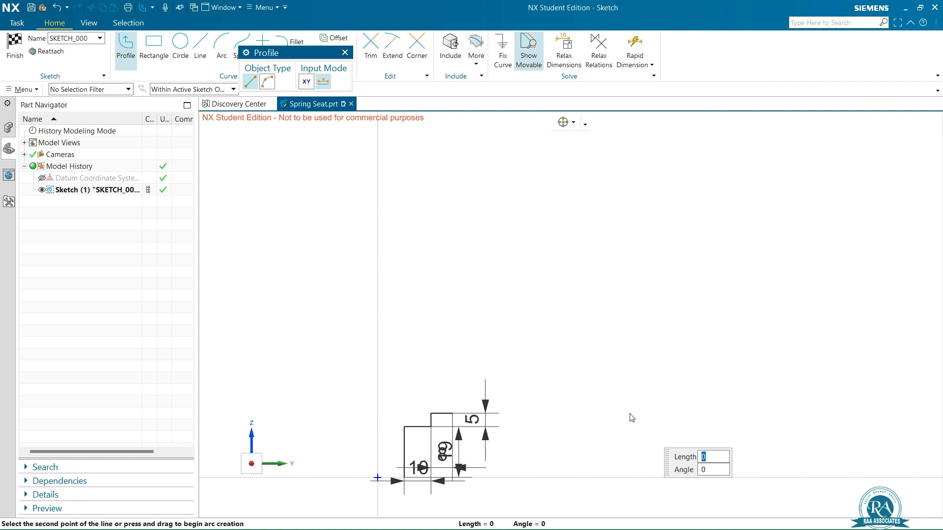
- Add an 11 mm line straight down at 270° from the outer end of the profile's top edge
scroll(591, 434, up, 4)
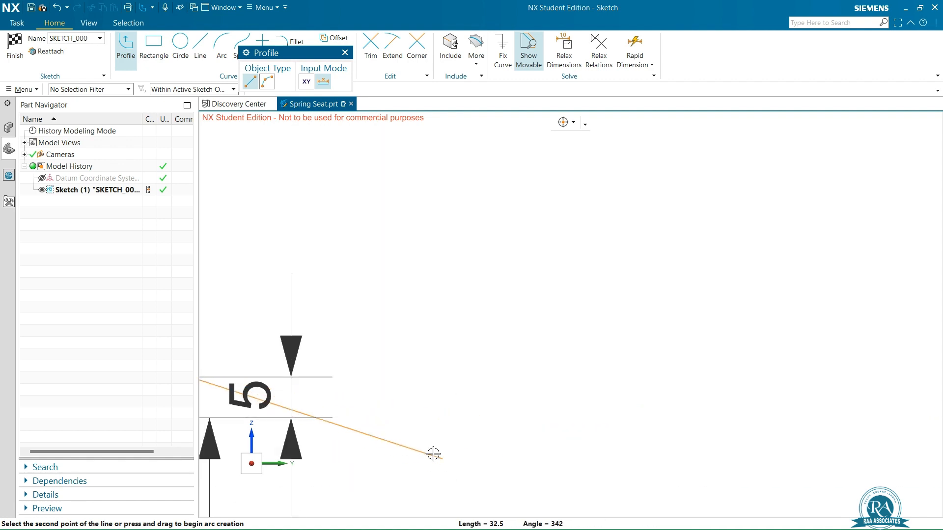
scroll(434, 453, down, 5)
scroll(328, 395, up, 3)
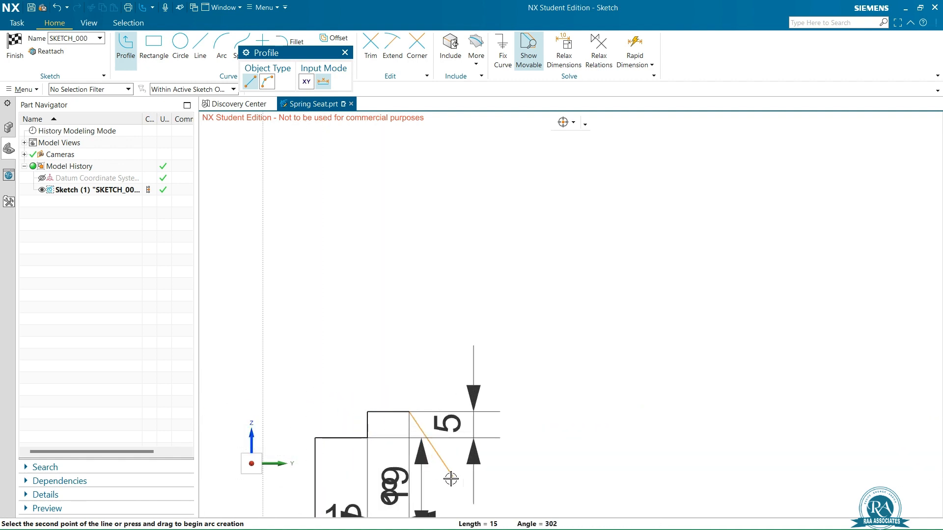
scroll(425, 486, down, 2)
scroll(426, 496, up, 5)
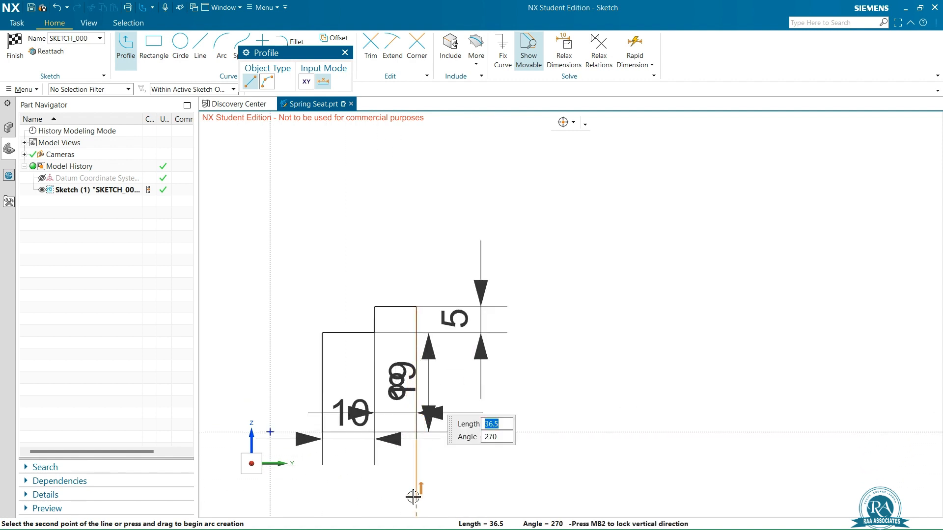
text(11)
key(Tab)
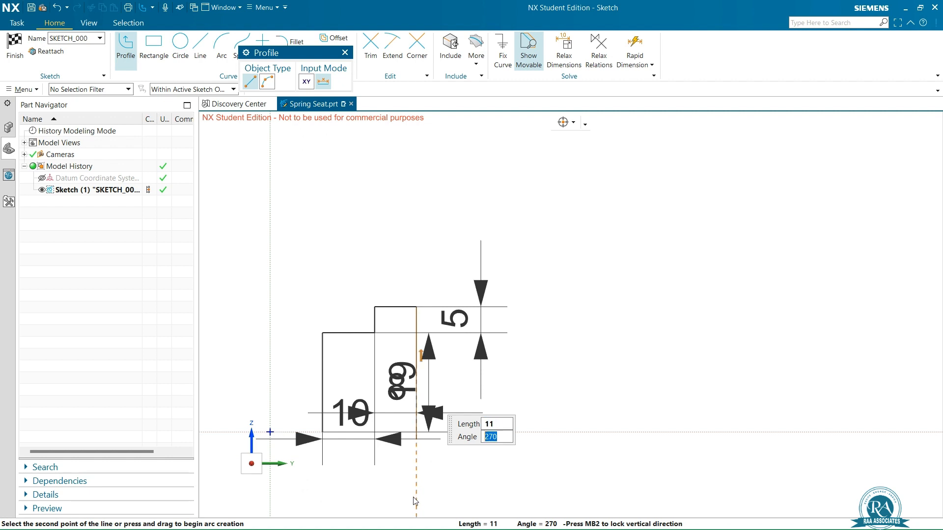
key(Return)
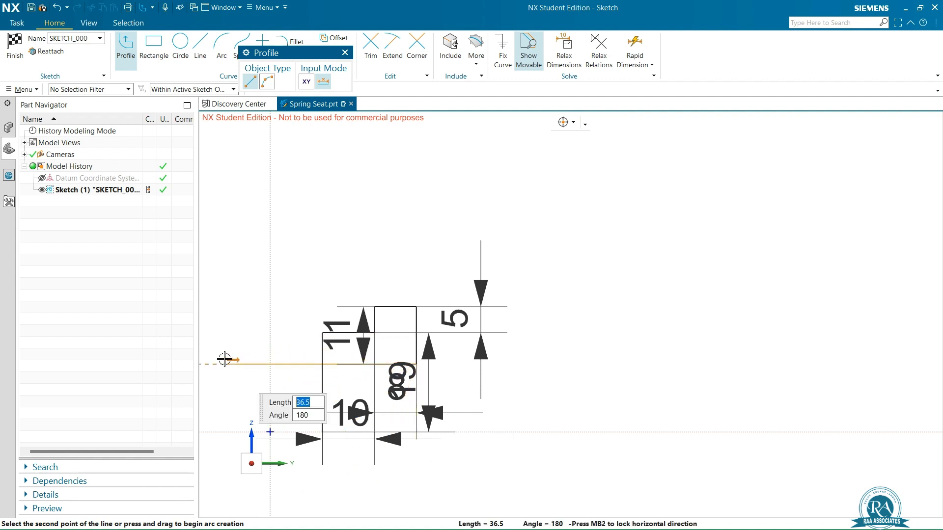
- Draw an 8 mm horizontal line back toward the vertical axis and an 8 mm line downward, ending the profile there
text(8)
key(Return)
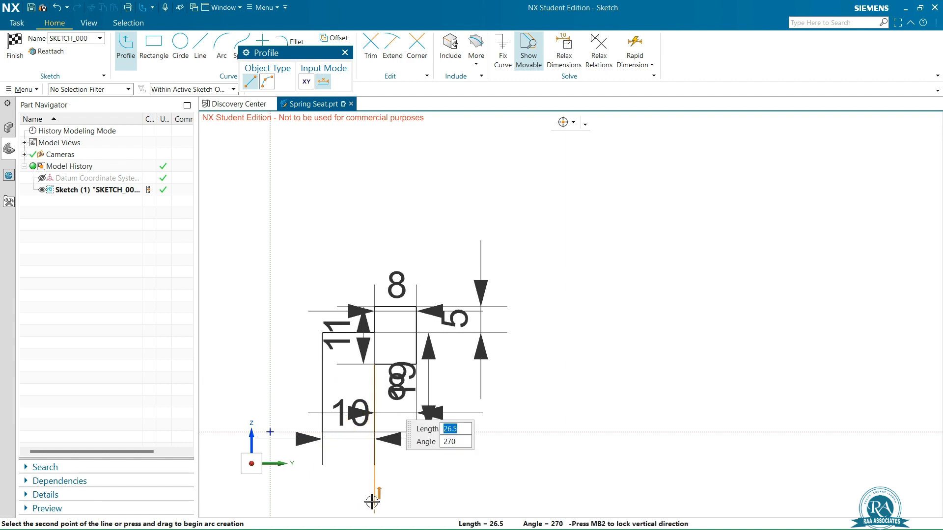
text(8)
key(Return)
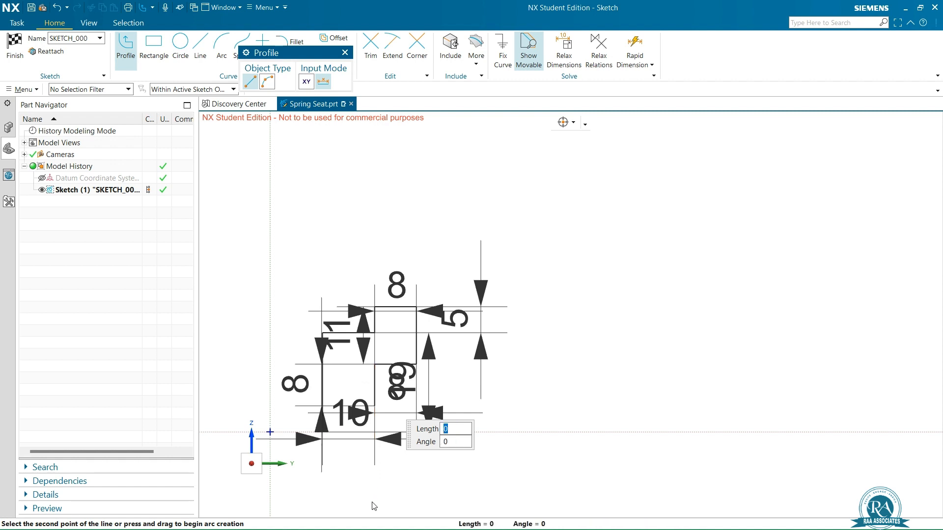
key(Escape)
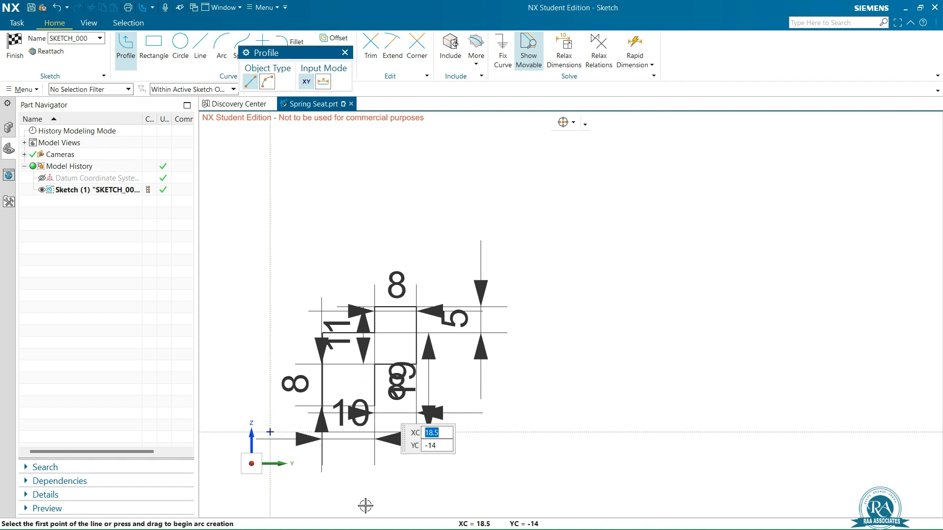
key(Escape)
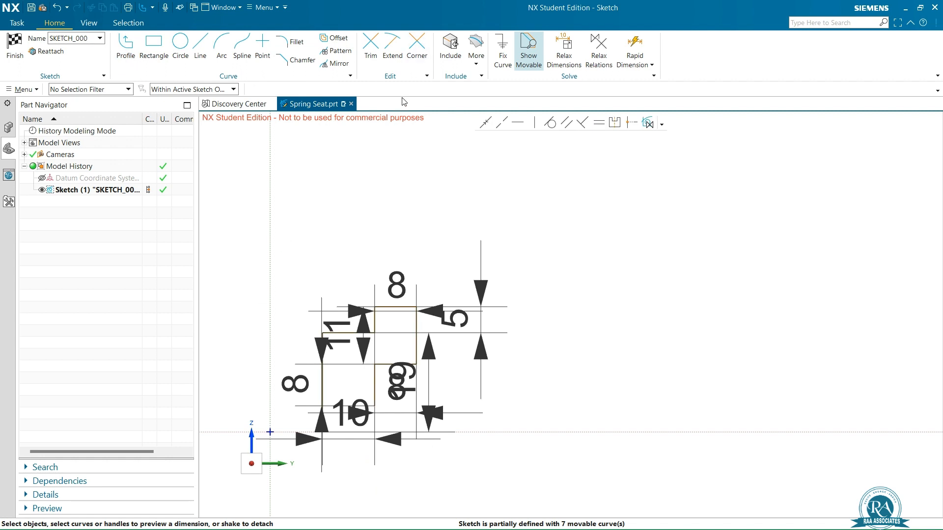
- Adjust the text size of the sketch dimensions to a smaller, readable size
click(89, 24)
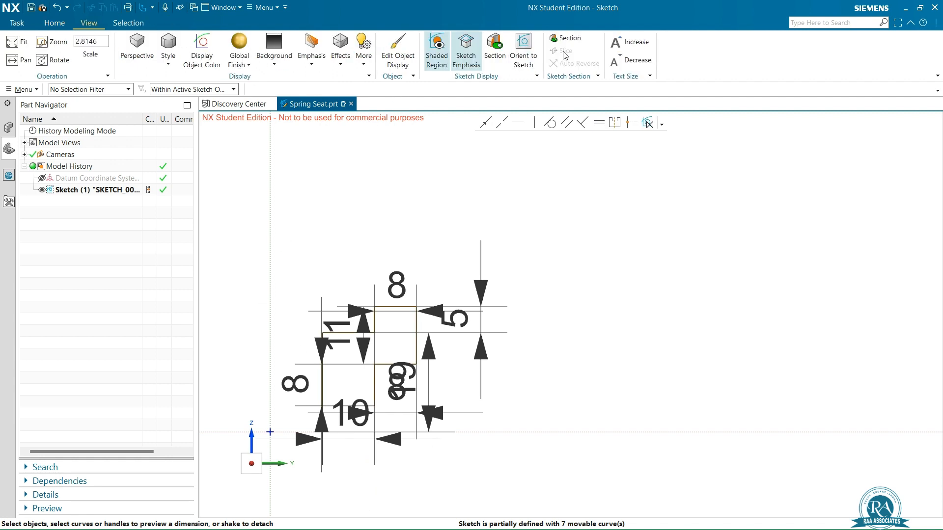
click(640, 63)
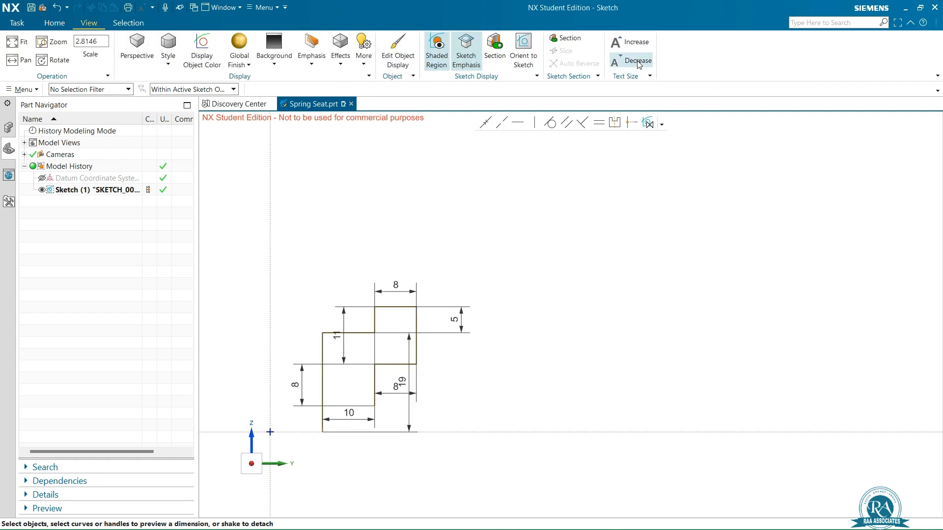
click(639, 63)
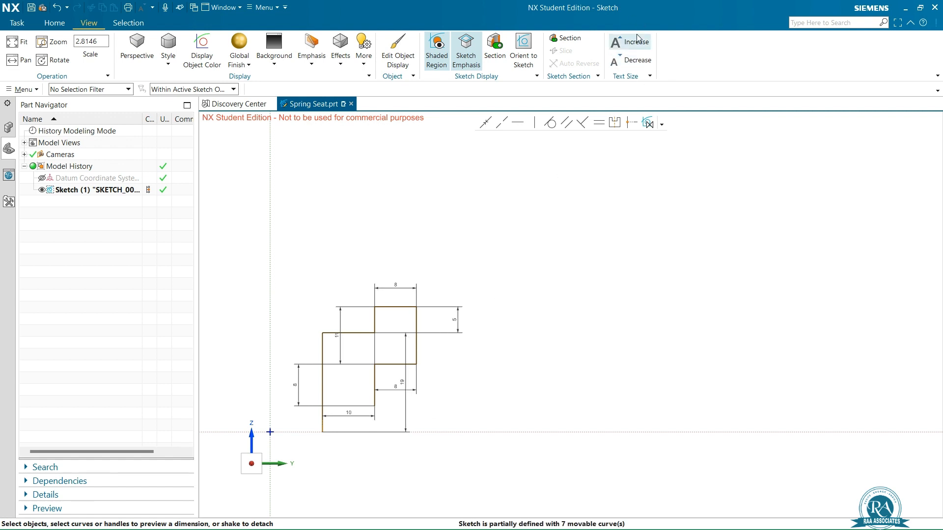
click(639, 40)
click(639, 40)
click(638, 40)
- Move the 11 mm dimension farther out to the profile's left and the upper 8 mm dimension higher above the profile
scroll(444, 337, down, 2)
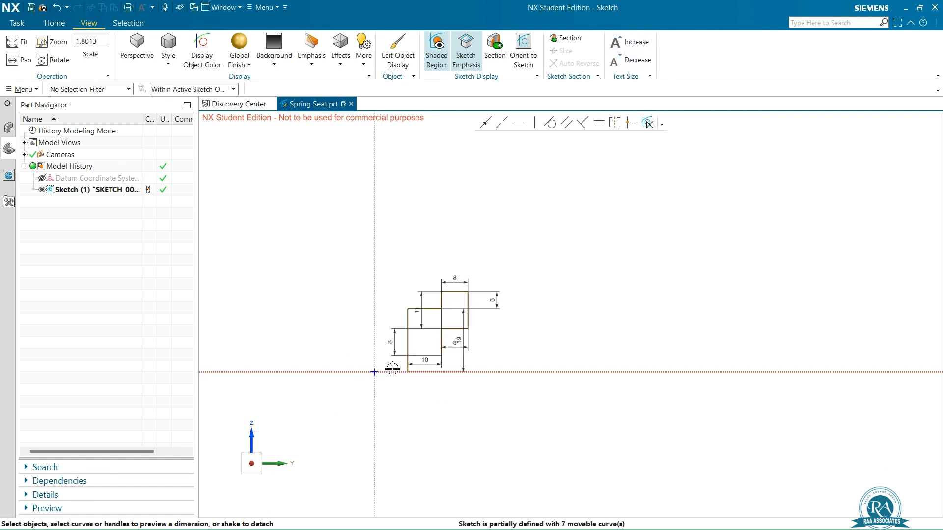
scroll(392, 369, up, 4)
scroll(436, 337, up, 1)
scroll(445, 311, down, 3)
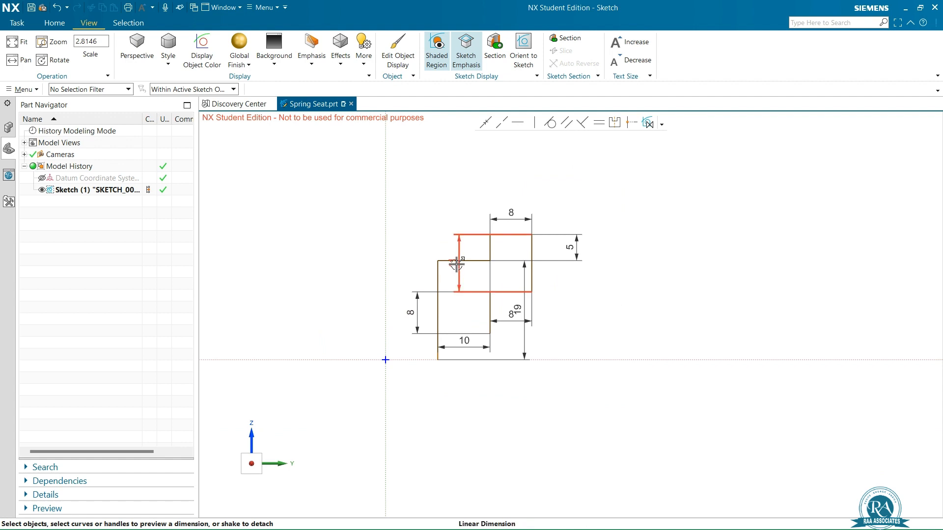
mouse_move(455, 259)
mouse_down()
mouse_move(623, 204)
mouse_move(568, 236)
mouse_move(411, 241)
mouse_up()
drag(511, 215, 515, 199)
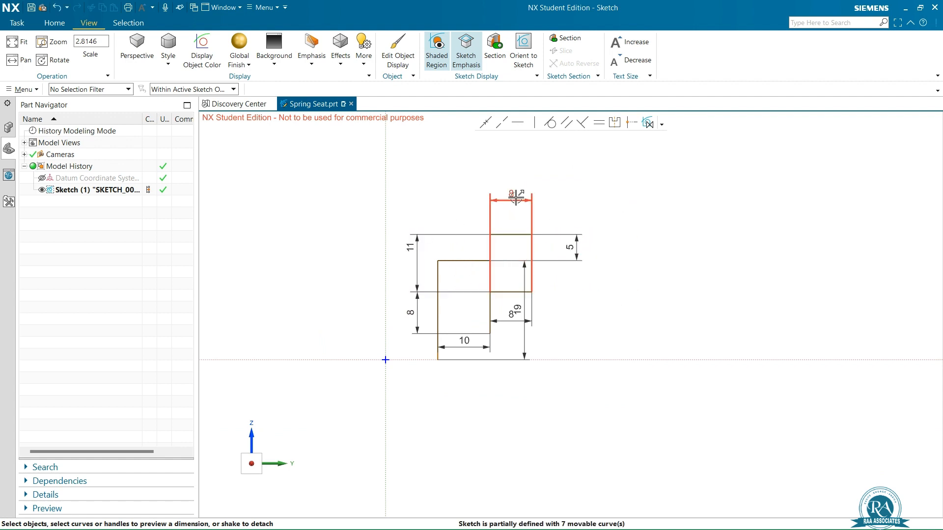
- Move the 5, 19 and vertical 8 mm dimensions right of the profile, and the 10 mm and lower horizontal 8 mm dimensions below it
drag(572, 248, 601, 242)
drag(519, 309, 647, 307)
drag(511, 315, 519, 429)
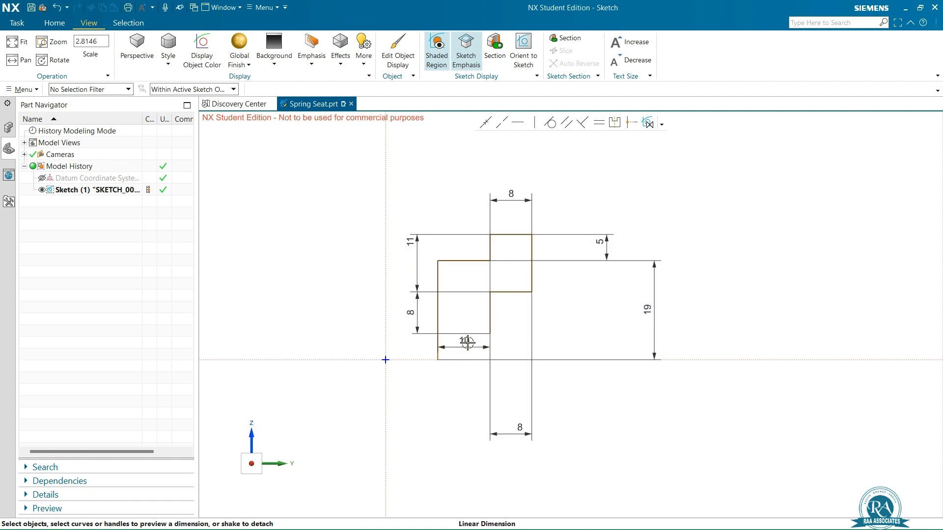
drag(467, 343, 453, 398)
mouse_move(411, 312)
mouse_down()
mouse_move(326, 313)
mouse_move(398, 341)
mouse_move(639, 334)
mouse_up()
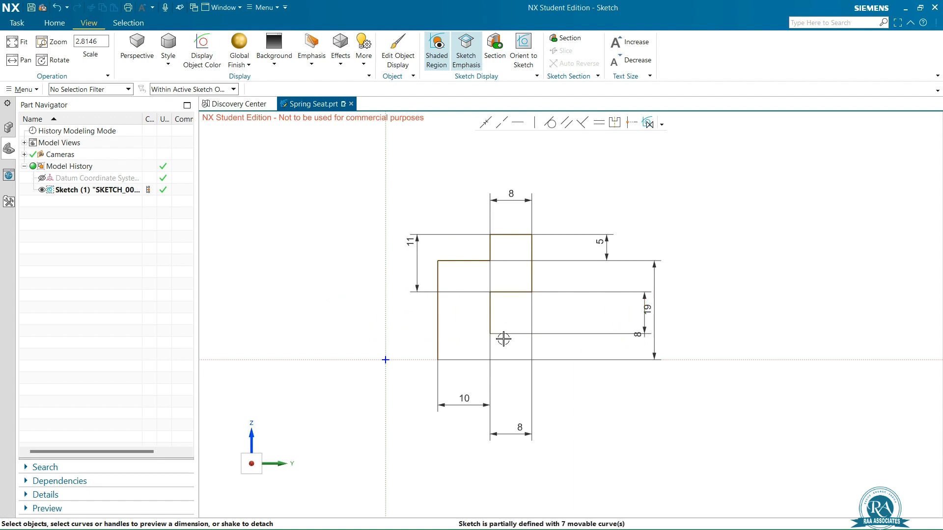
- Close the profile with a 5 mm horizontal line from its lower inner corner and a slanted line up to the open end of the 8 mm vertical line
scroll(504, 339, up, 4)
scroll(513, 341, down, 4)
scroll(507, 362, up, 4)
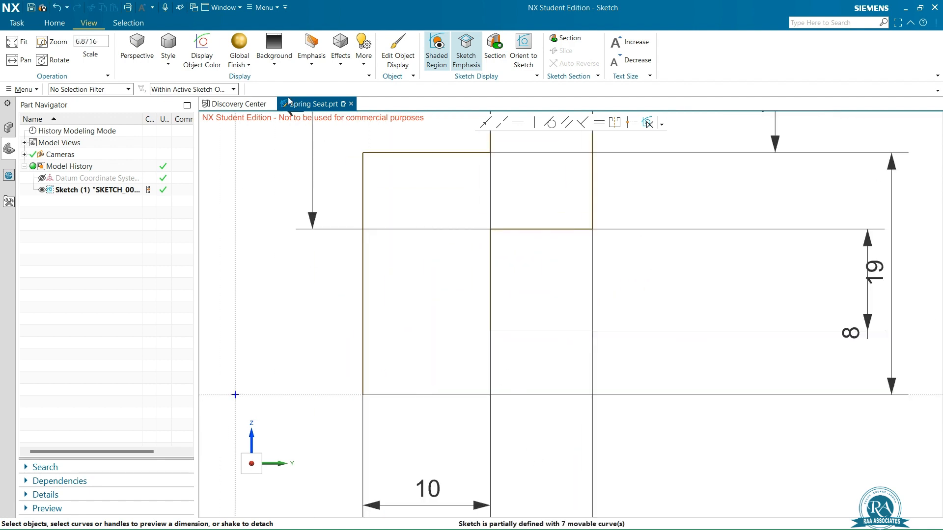
click(55, 23)
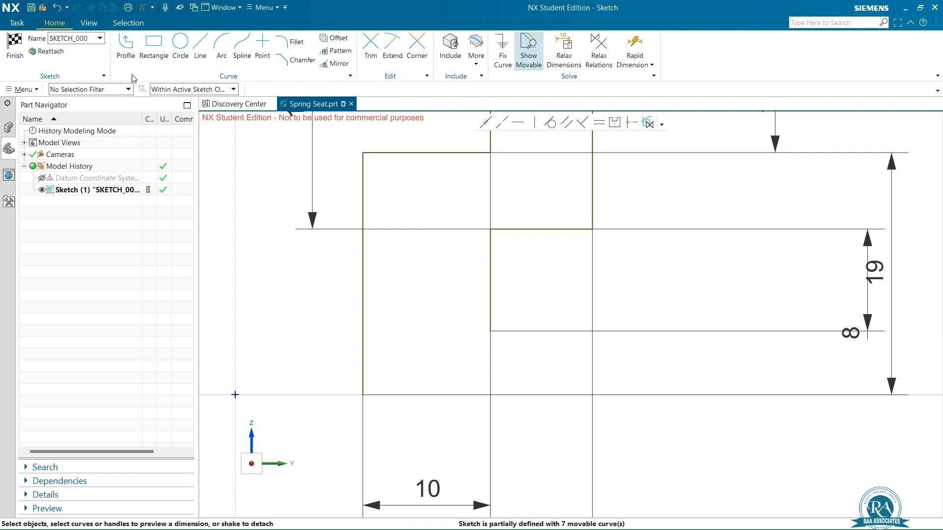
click(126, 47)
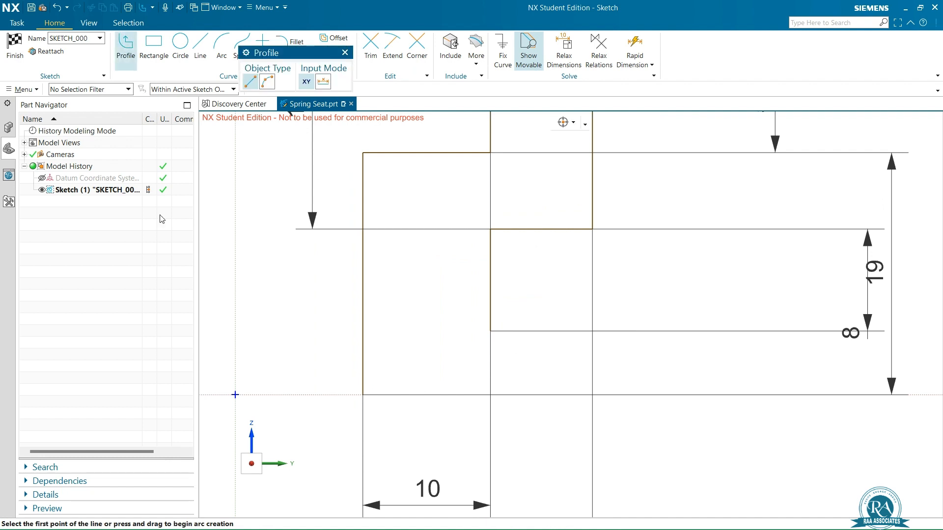
click(362, 394)
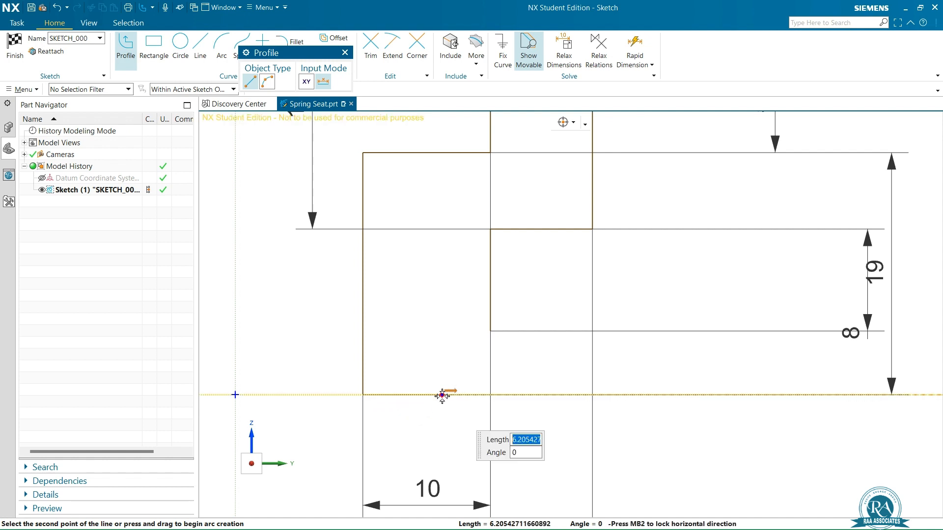
text(5)
key(Return)
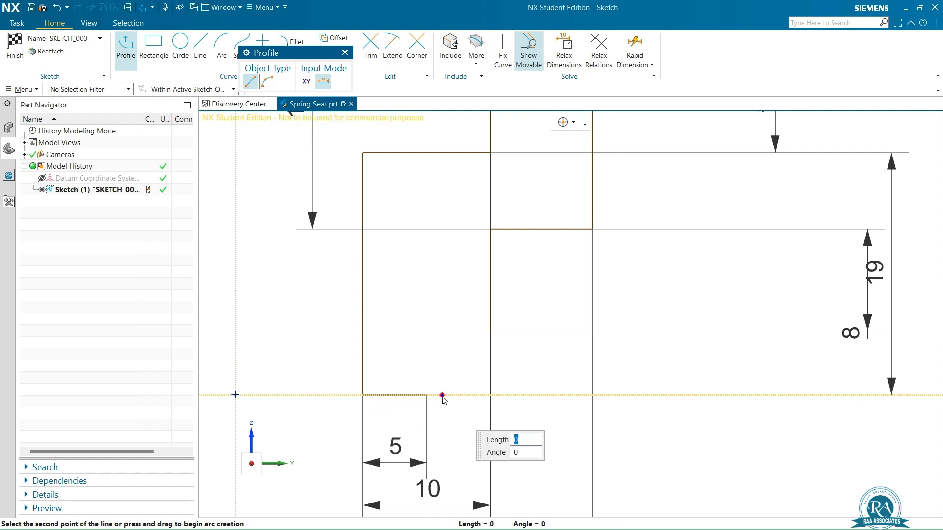
click(490, 332)
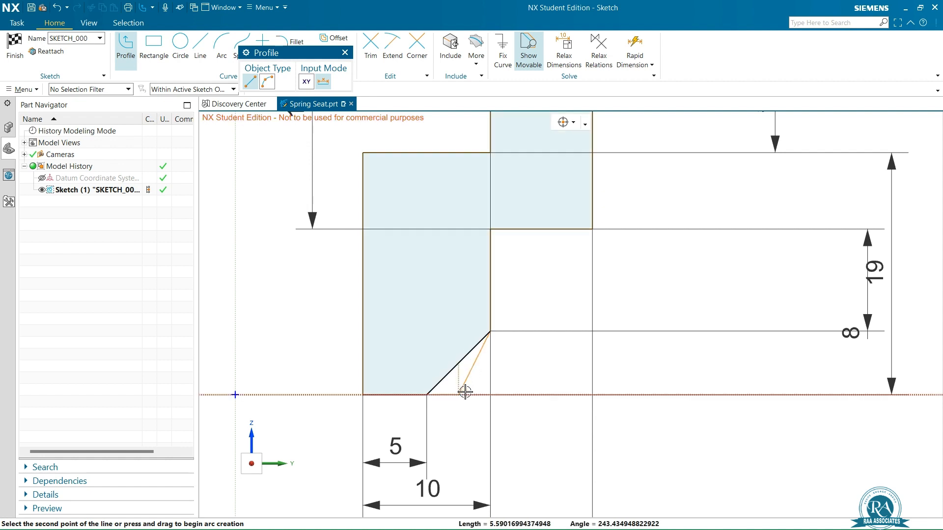
scroll(472, 385, down, 4)
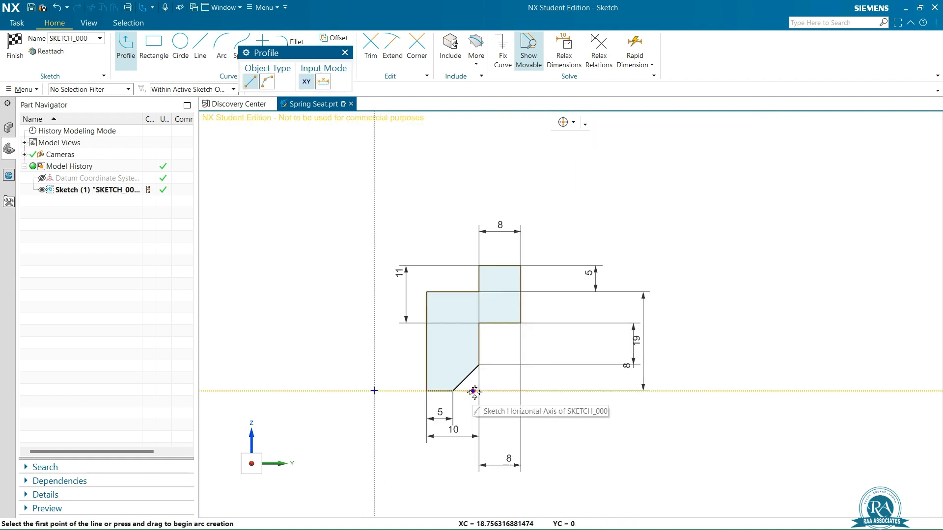
key(Escape)
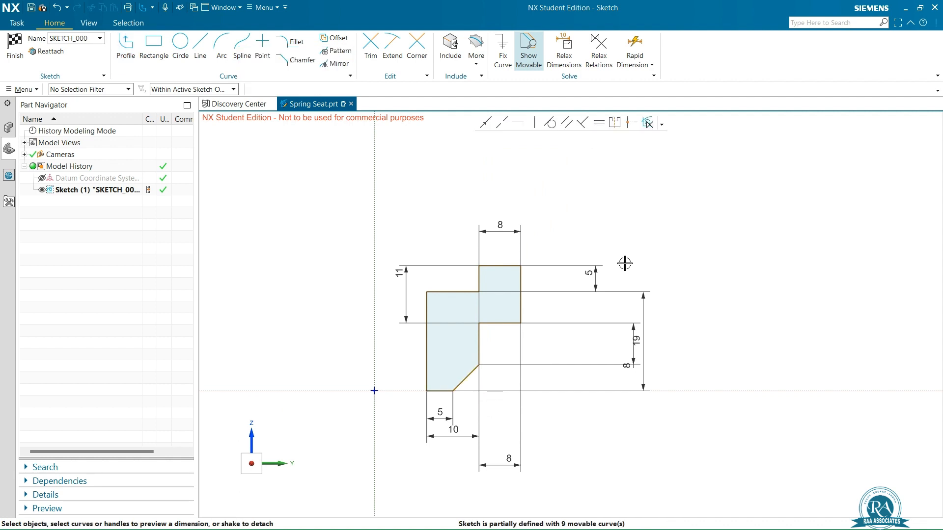
- Finish the closed profile sketch and return to modeling
scroll(625, 263, down, 2)
scroll(550, 280, up, 3)
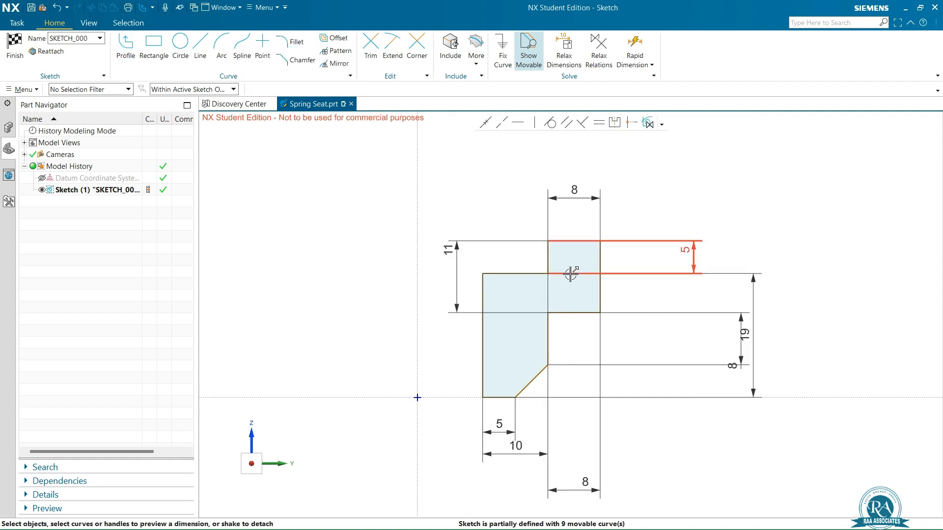
right_click(653, 168)
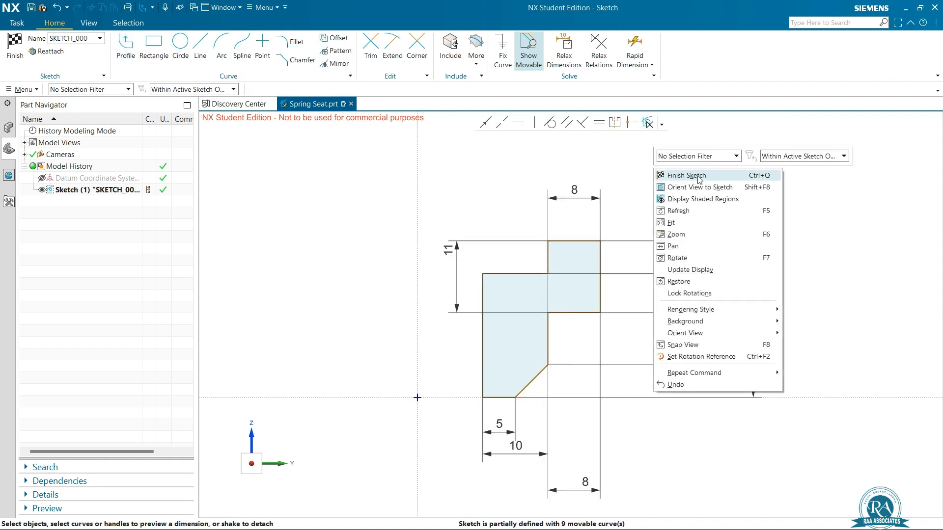
click(684, 173)
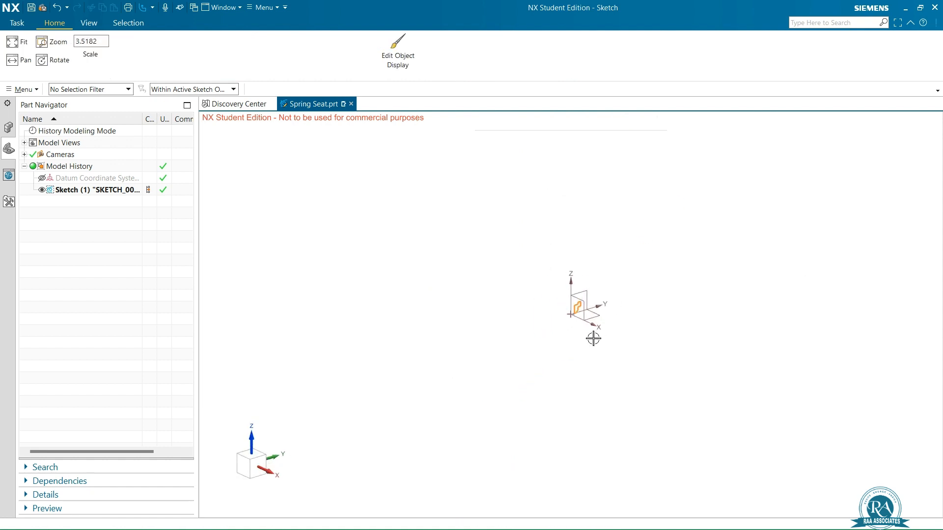
- Revolve the sketch profile 360° about the datum Z axis to form the solid spring seat body
click(102, 46)
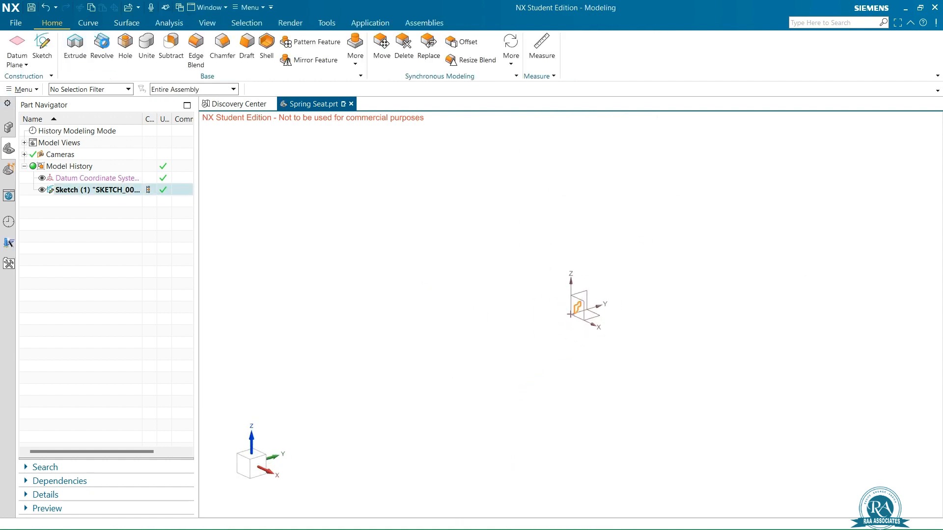
scroll(559, 326, up, 8)
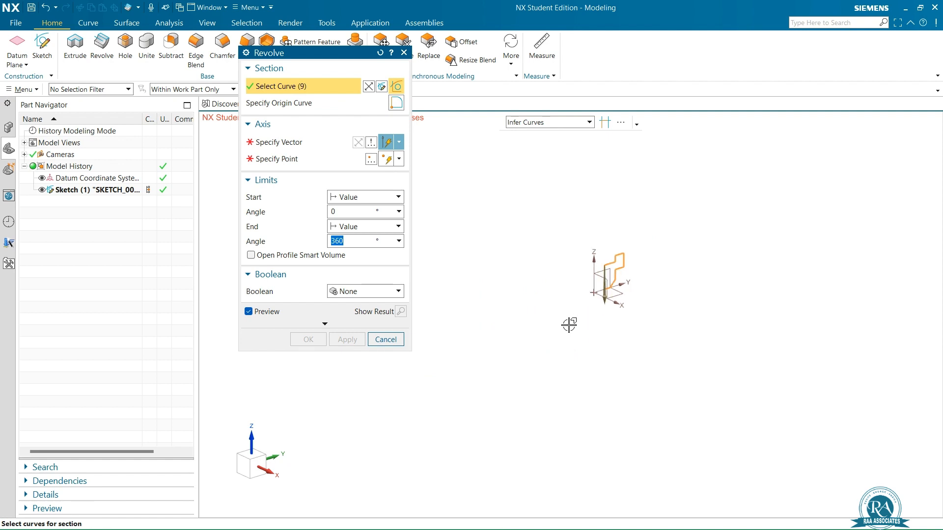
click(291, 142)
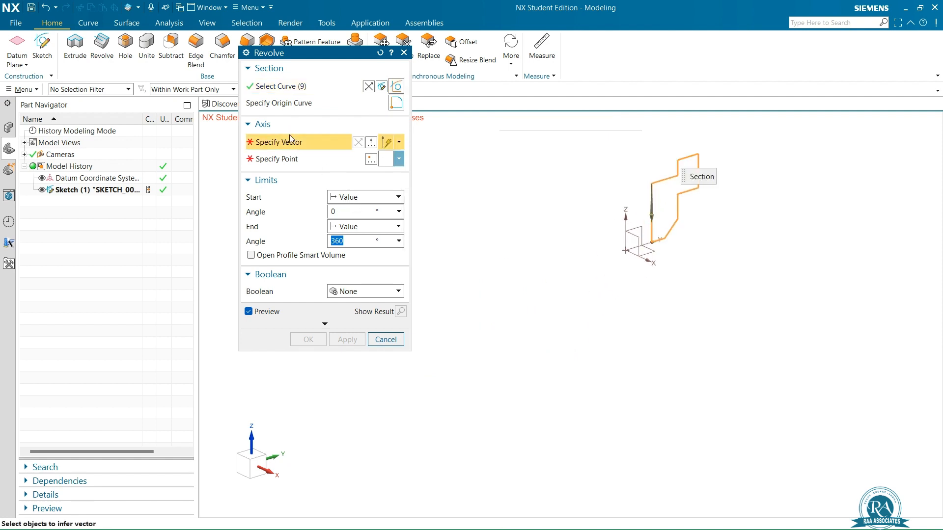
click(626, 213)
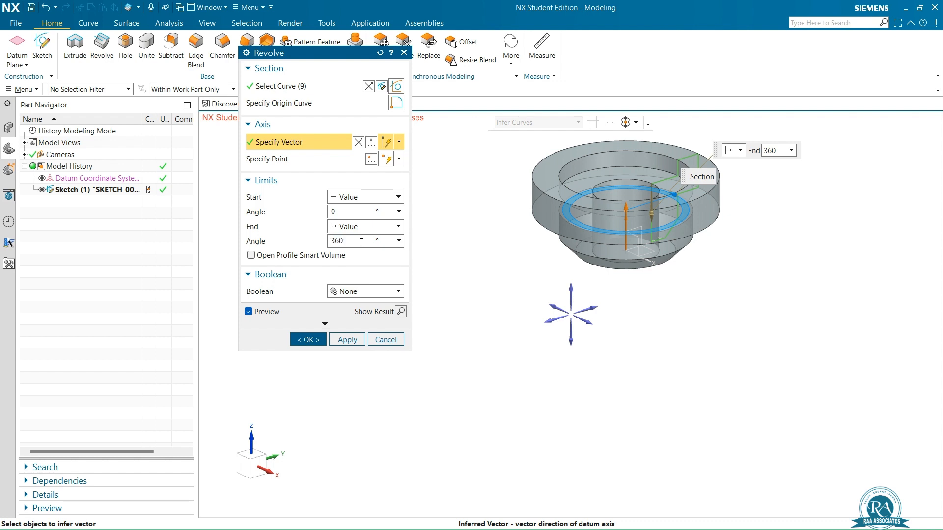
click(308, 340)
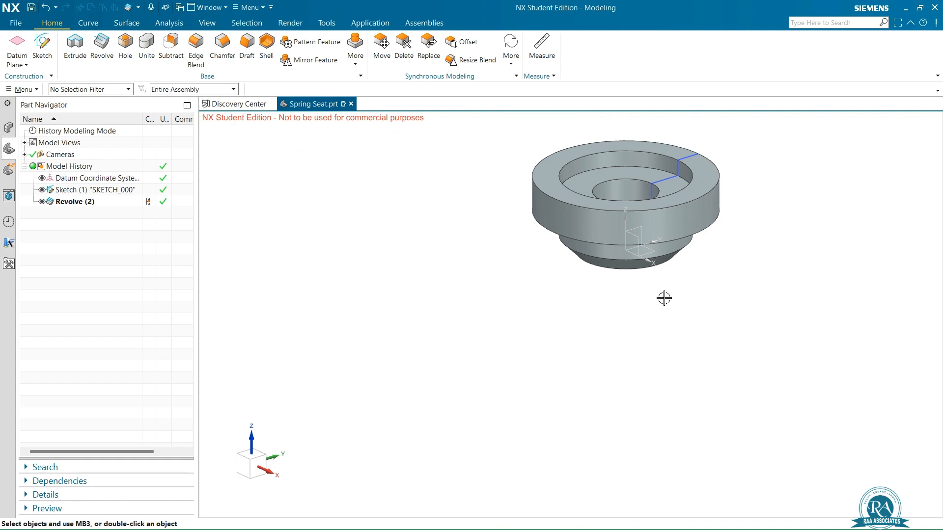
- Hide the profile sketch and orient the view of the revolved body to Trimetric
click(44, 192)
right_click(814, 311)
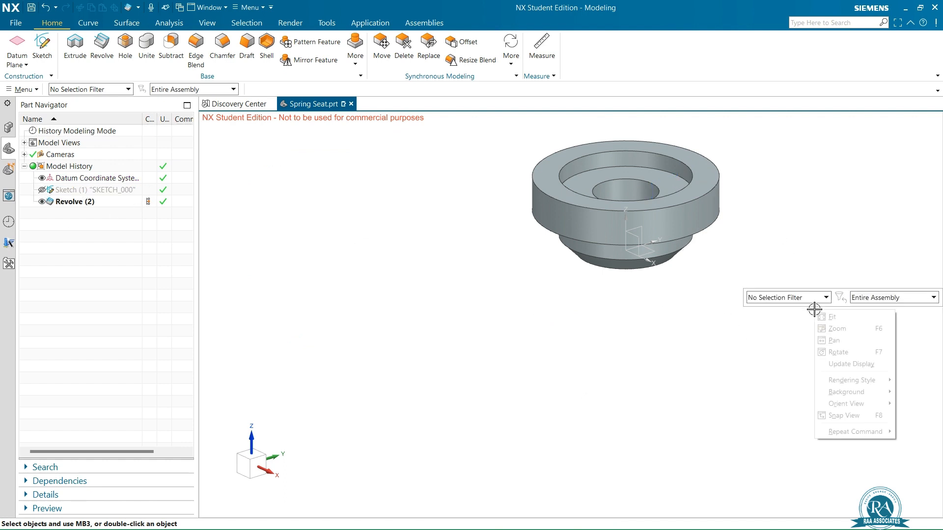
mouse_move(867, 405)
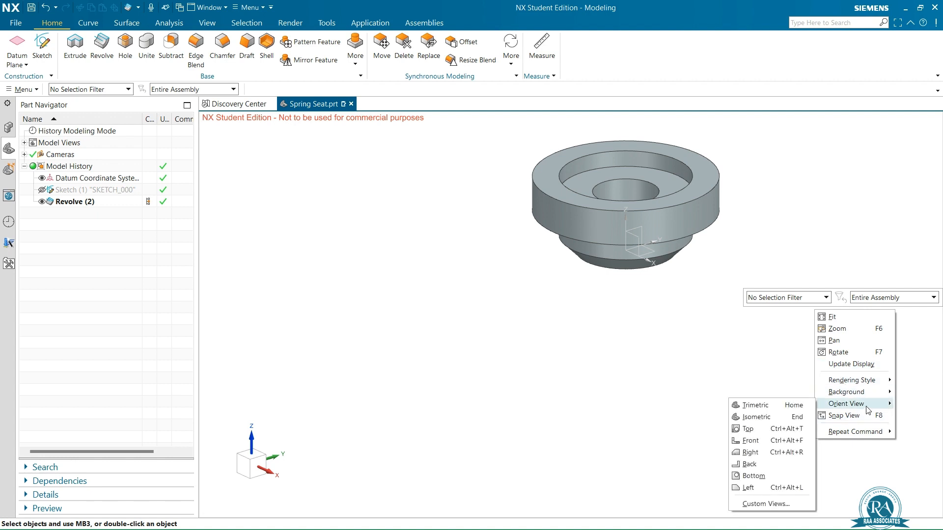
click(766, 405)
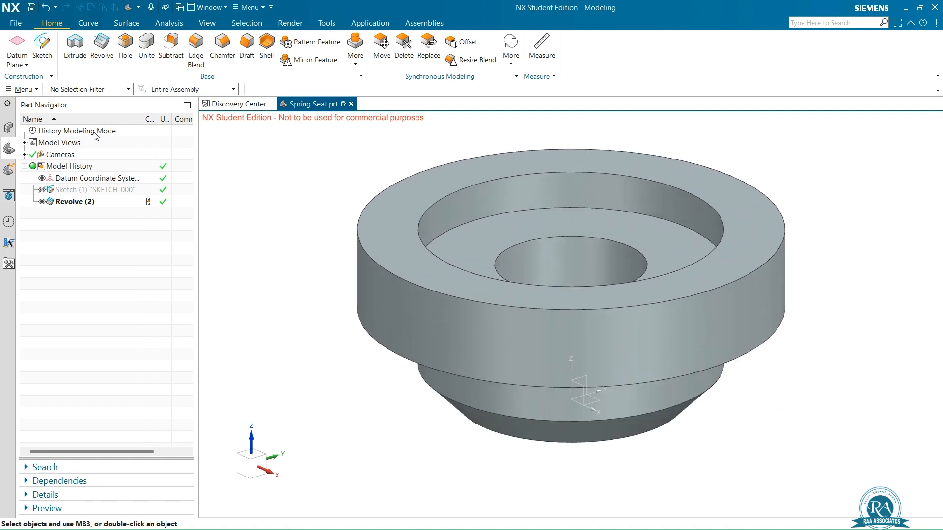
- Save the Spring Seat part and close all parts, keeping the session running
click(31, 7)
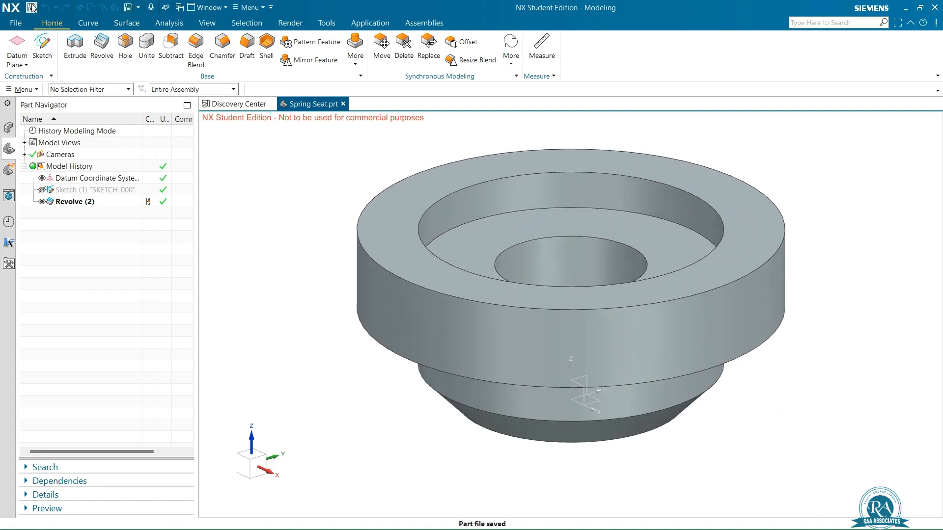
click(15, 23)
mouse_move(55, 73)
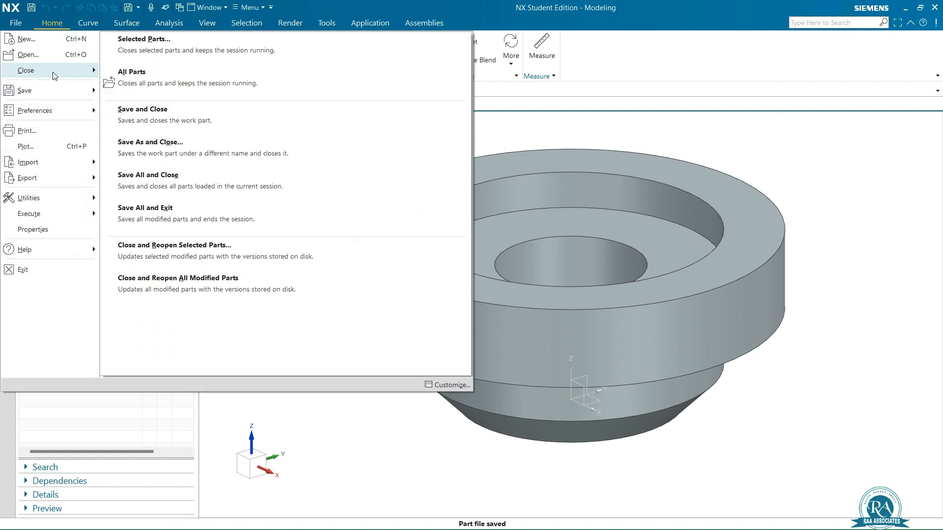
click(222, 86)
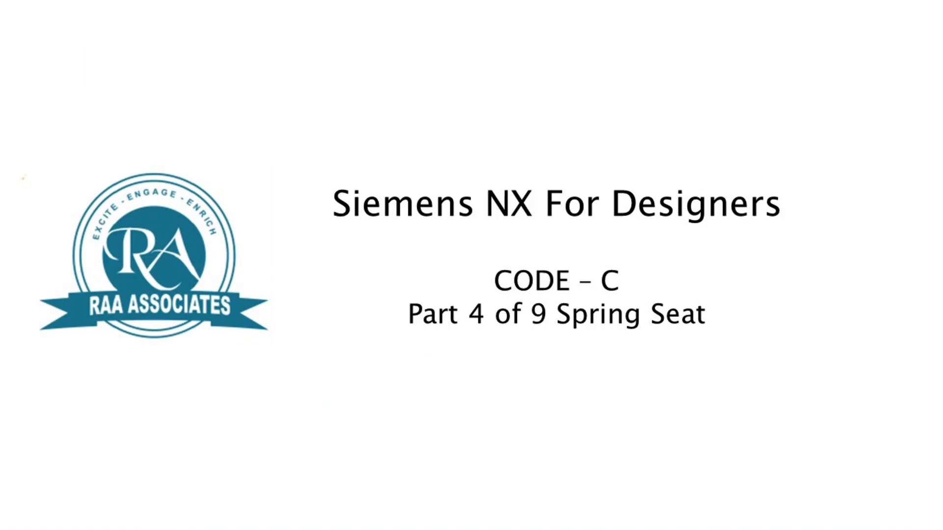